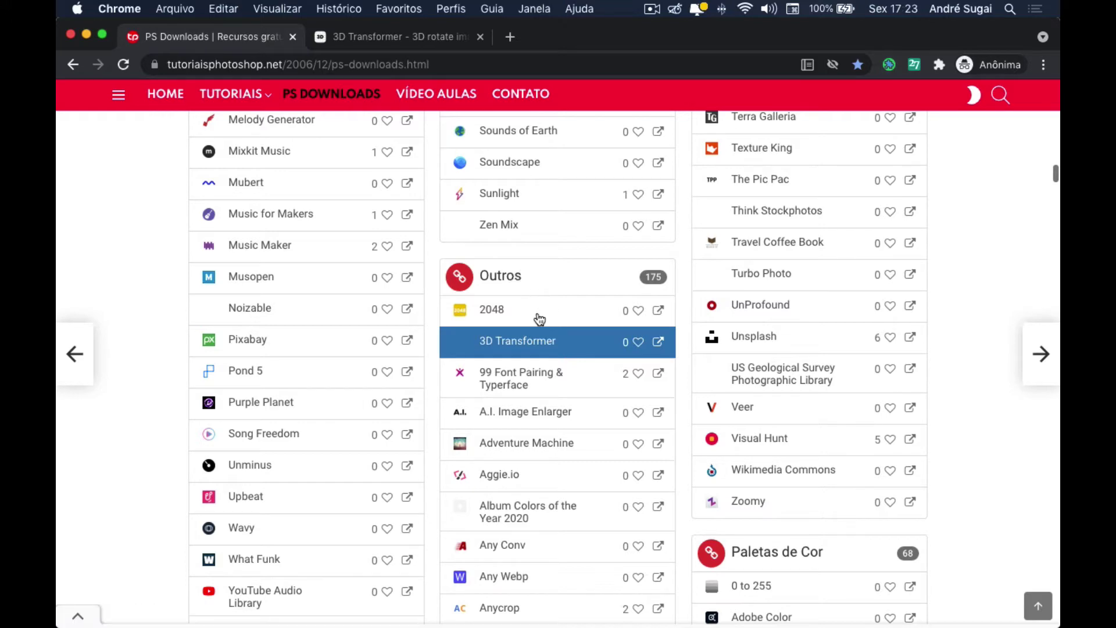
scroll(538, 318, up, 1)
scroll(538, 318, up, 2)
scroll(538, 318, up, 4)
scroll(538, 318, up, 2)
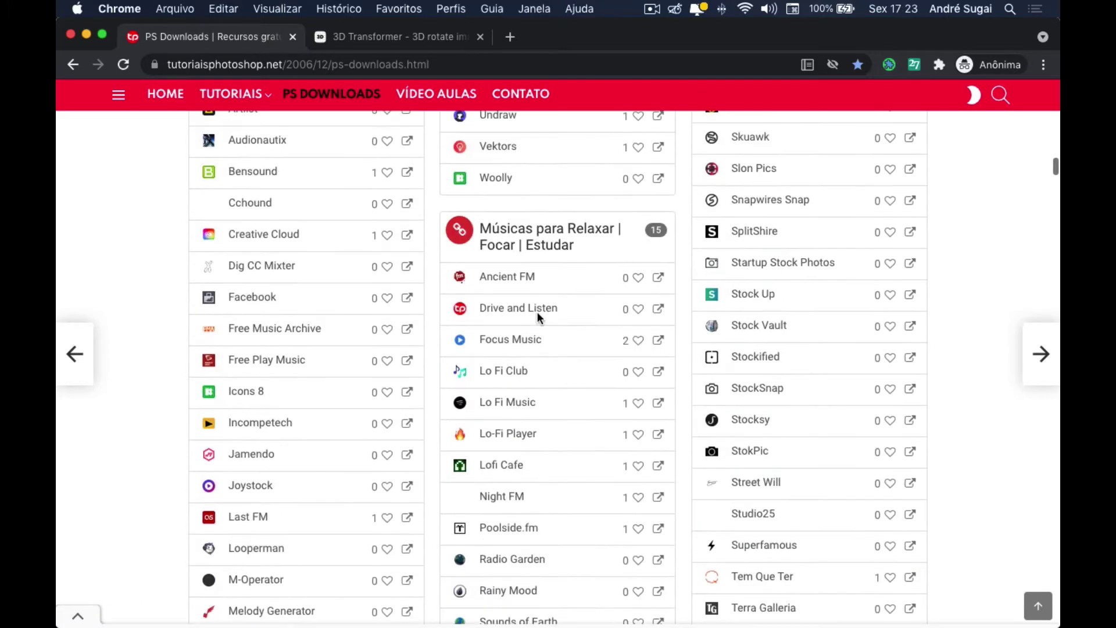
scroll(537, 314, up, 1)
scroll(537, 313, up, 5)
scroll(537, 316, up, 3)
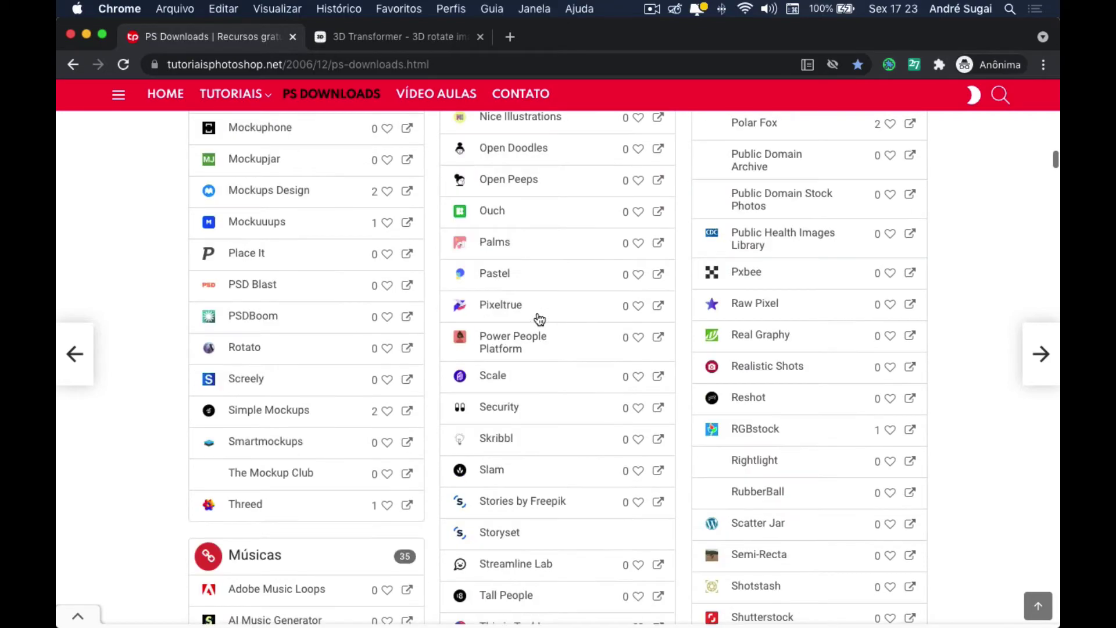
scroll(540, 318, up, 7)
scroll(540, 318, up, 3)
scroll(540, 318, up, 4)
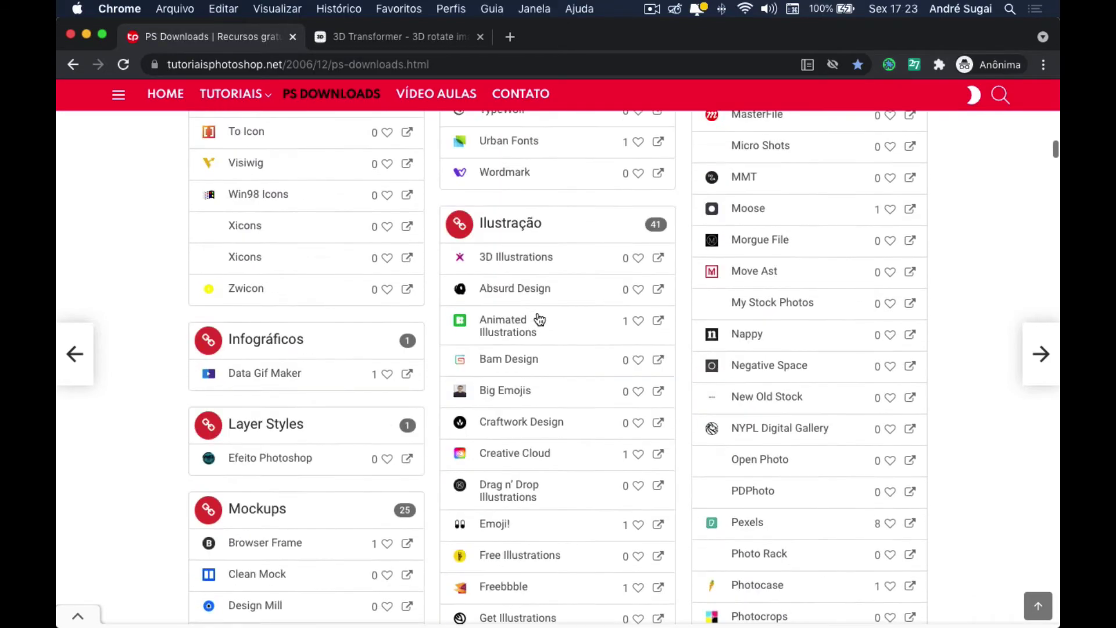
scroll(540, 319, up, 3)
scroll(540, 318, up, 4)
scroll(540, 319, up, 4)
scroll(539, 318, up, 4)
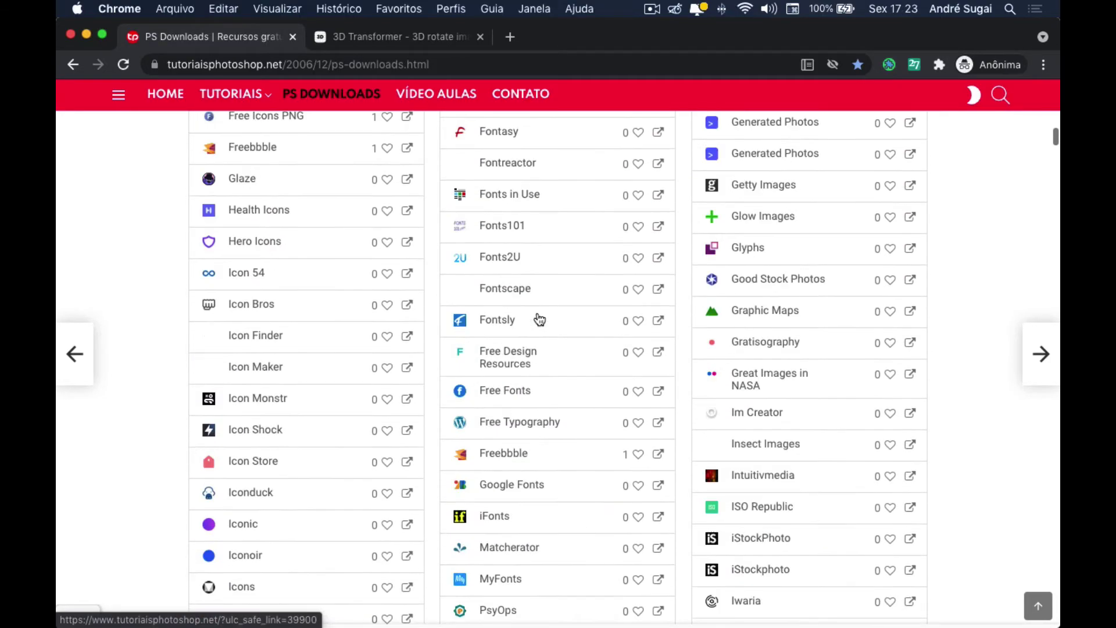
scroll(539, 318, up, 4)
scroll(540, 318, up, 5)
scroll(540, 318, up, 4)
scroll(540, 319, up, 3)
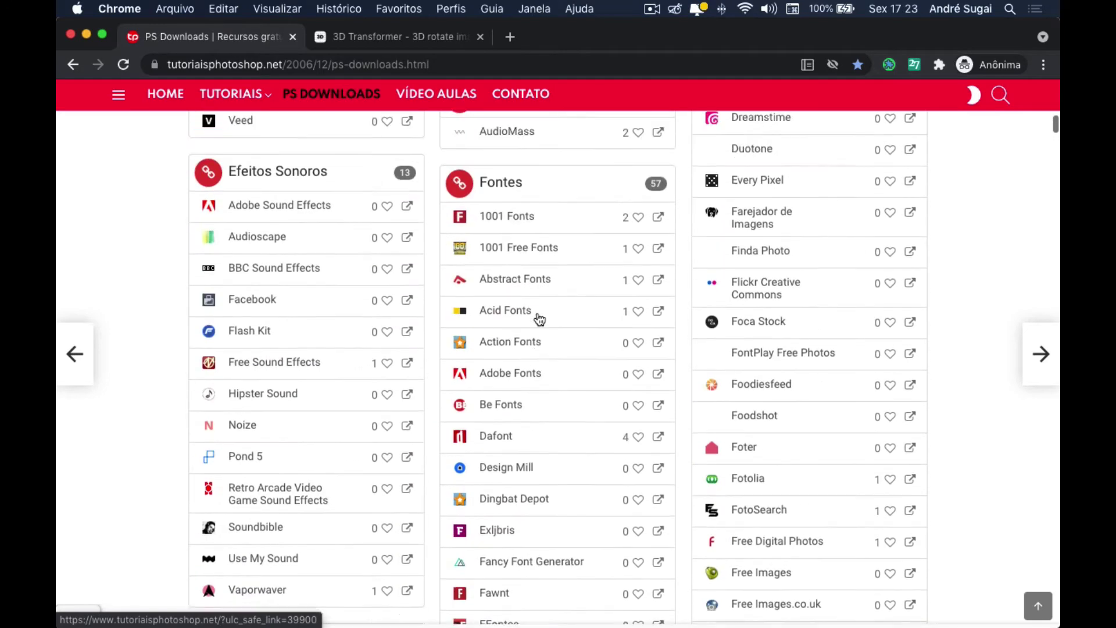
scroll(540, 319, up, 3)
scroll(539, 319, up, 3)
scroll(540, 319, up, 3)
scroll(540, 318, up, 3)
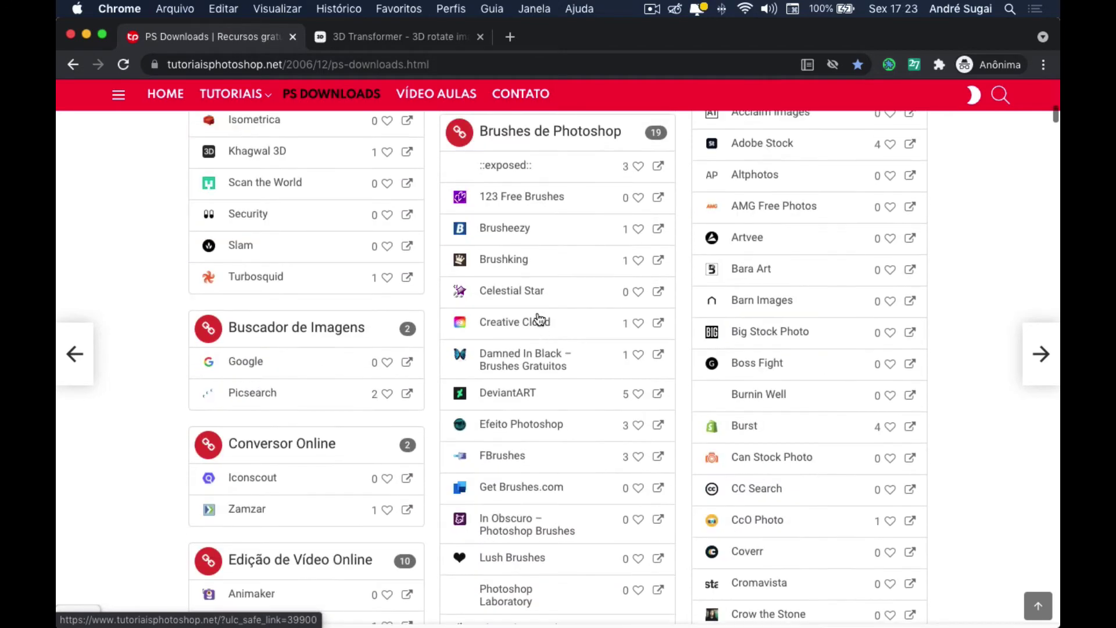
scroll(540, 319, up, 3)
scroll(540, 319, up, 5)
scroll(540, 318, up, 2)
scroll(540, 319, down, 4)
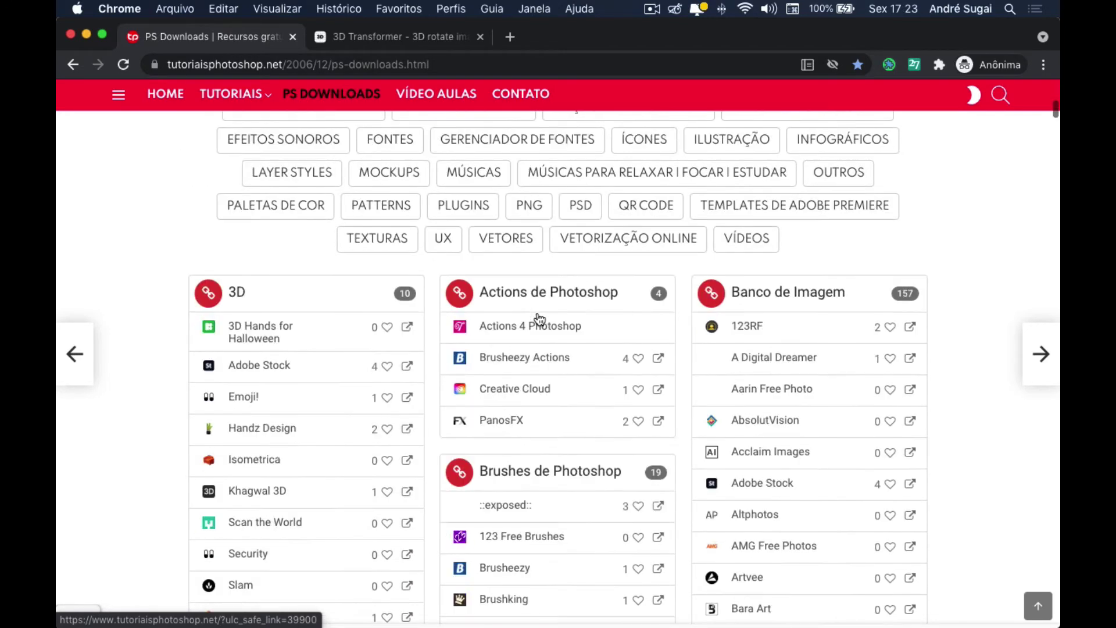
scroll(540, 319, up, 3)
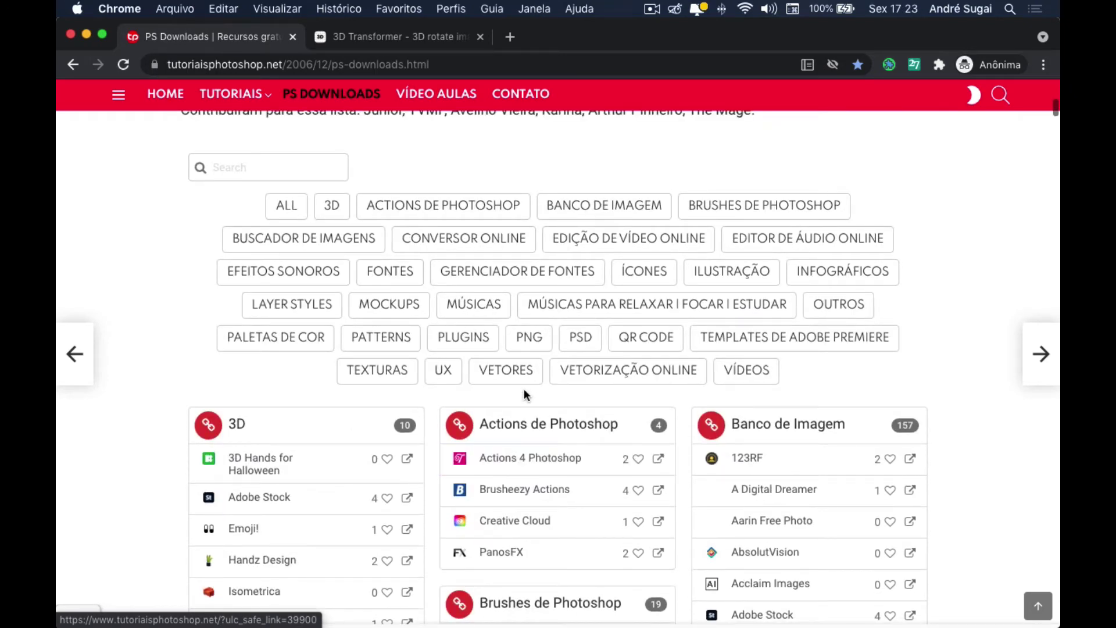
scroll(525, 388, down, 3)
scroll(525, 389, down, 2)
scroll(526, 389, down, 4)
scroll(527, 396, down, 2)
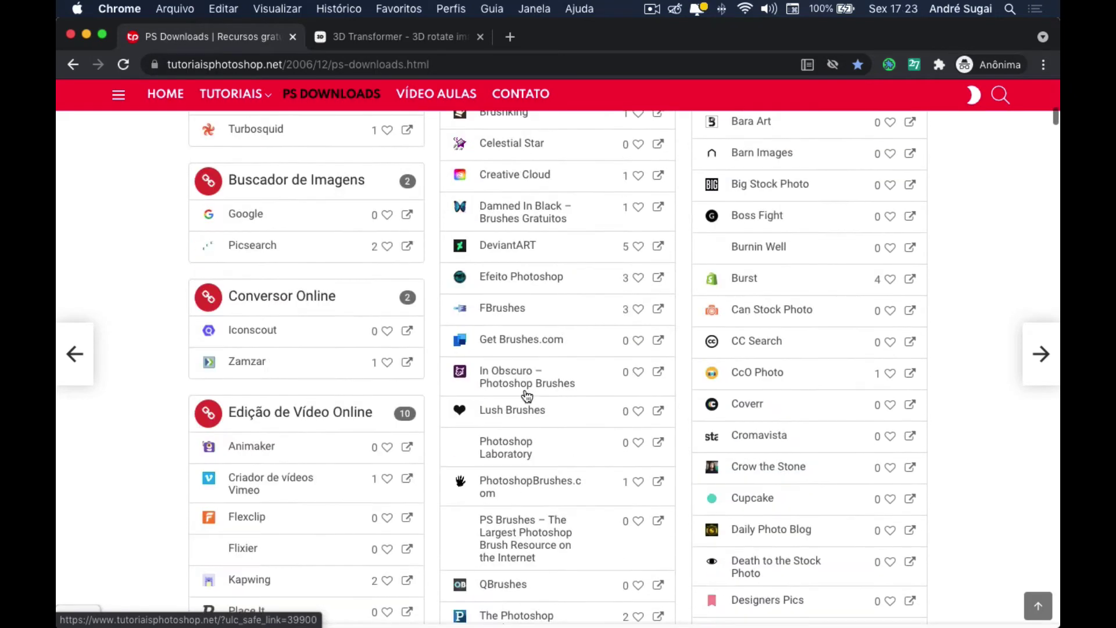
scroll(527, 396, down, 2)
scroll(527, 395, down, 1)
scroll(526, 395, down, 5)
scroll(527, 395, down, 5)
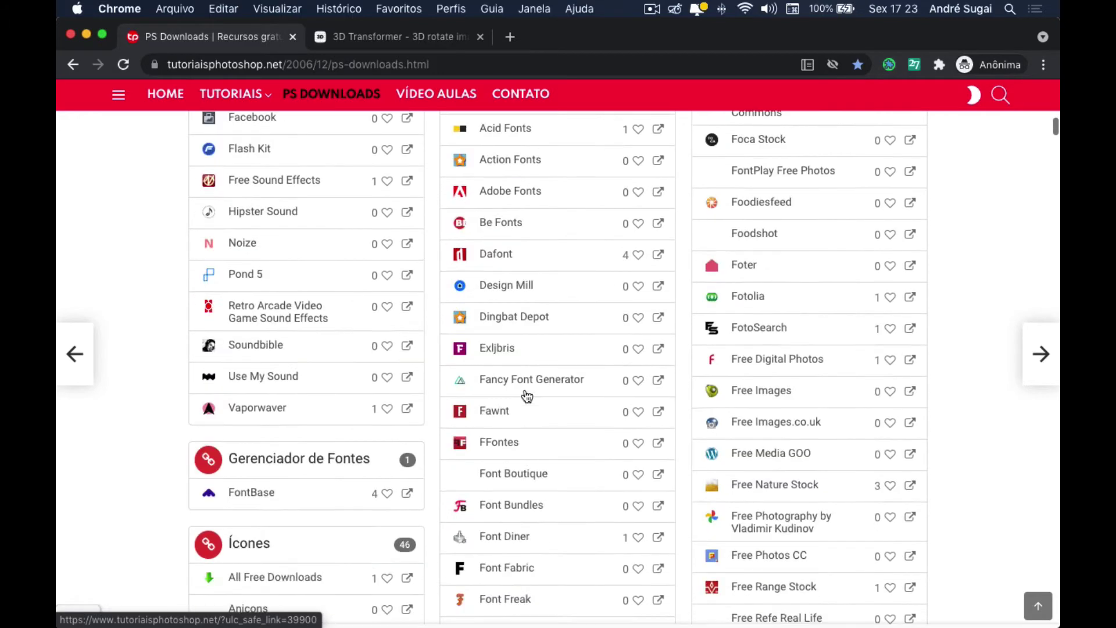
scroll(527, 395, down, 4)
scroll(527, 395, down, 4)
scroll(526, 396, down, 5)
scroll(527, 396, down, 6)
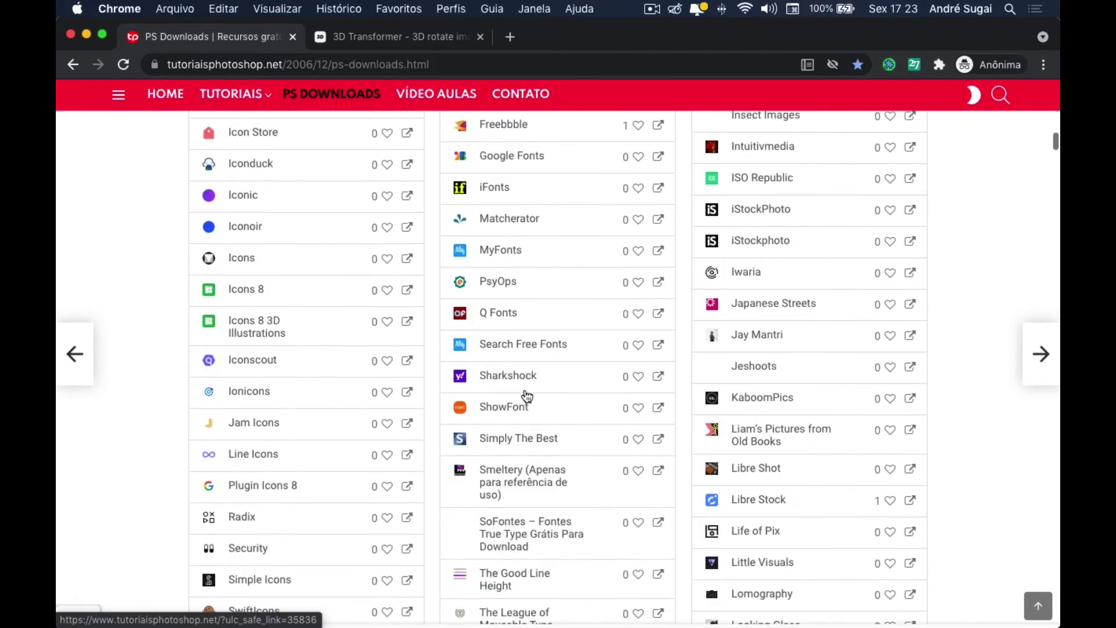
scroll(527, 394, down, 3)
scroll(526, 395, down, 6)
scroll(526, 395, down, 5)
scroll(527, 394, down, 5)
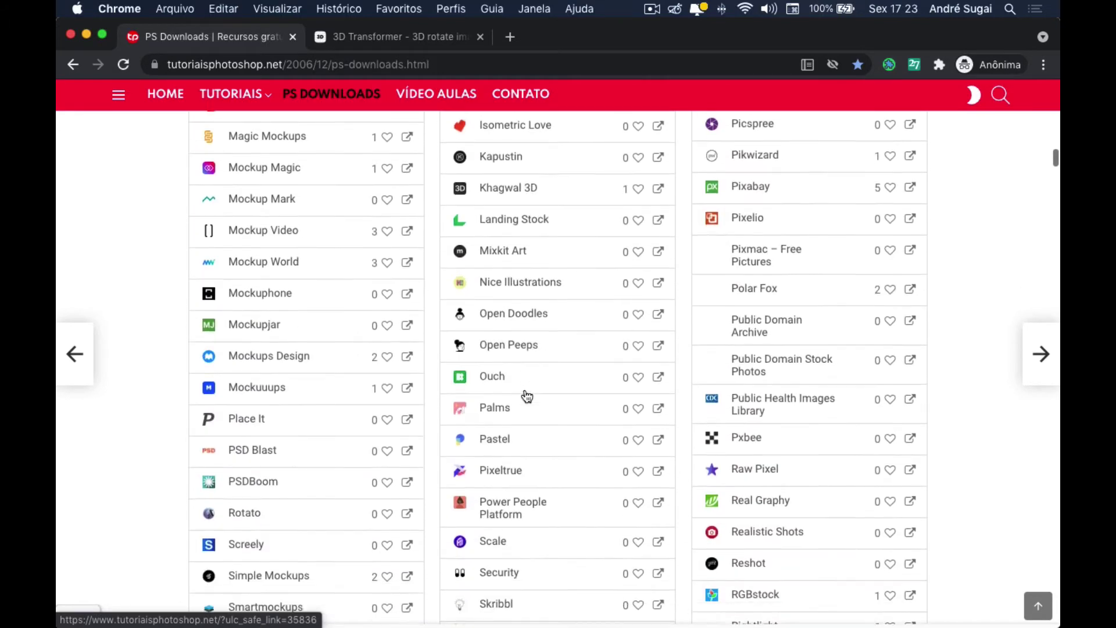
scroll(526, 395, down, 5)
scroll(527, 395, down, 4)
scroll(527, 395, down, 7)
scroll(527, 397, down, 6)
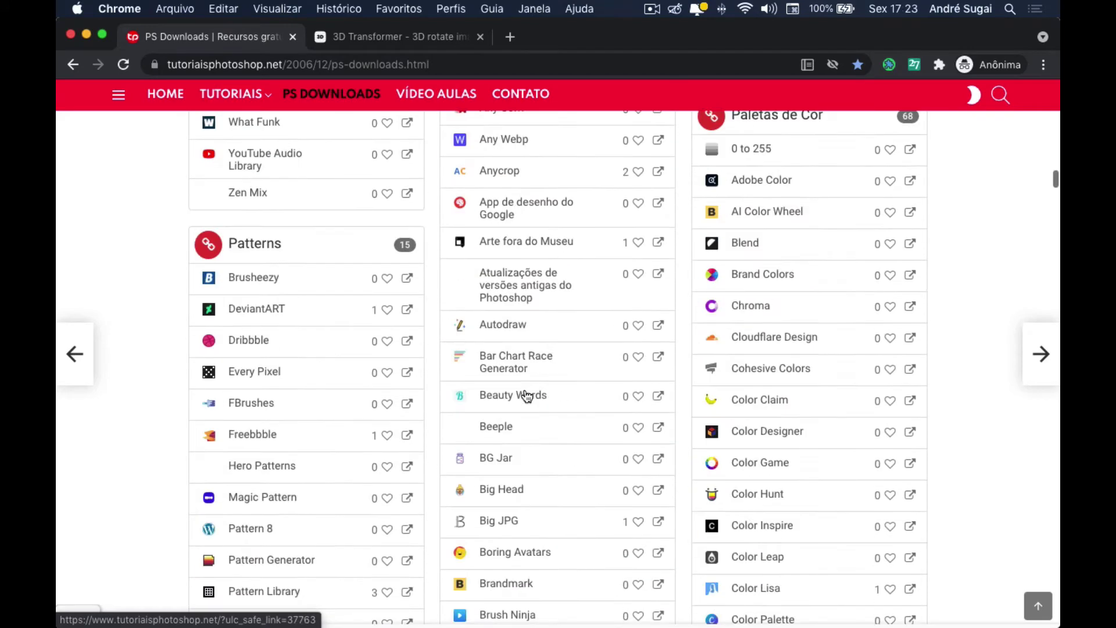
scroll(527, 397, down, 4)
scroll(527, 397, down, 5)
scroll(528, 397, down, 5)
scroll(527, 397, down, 2)
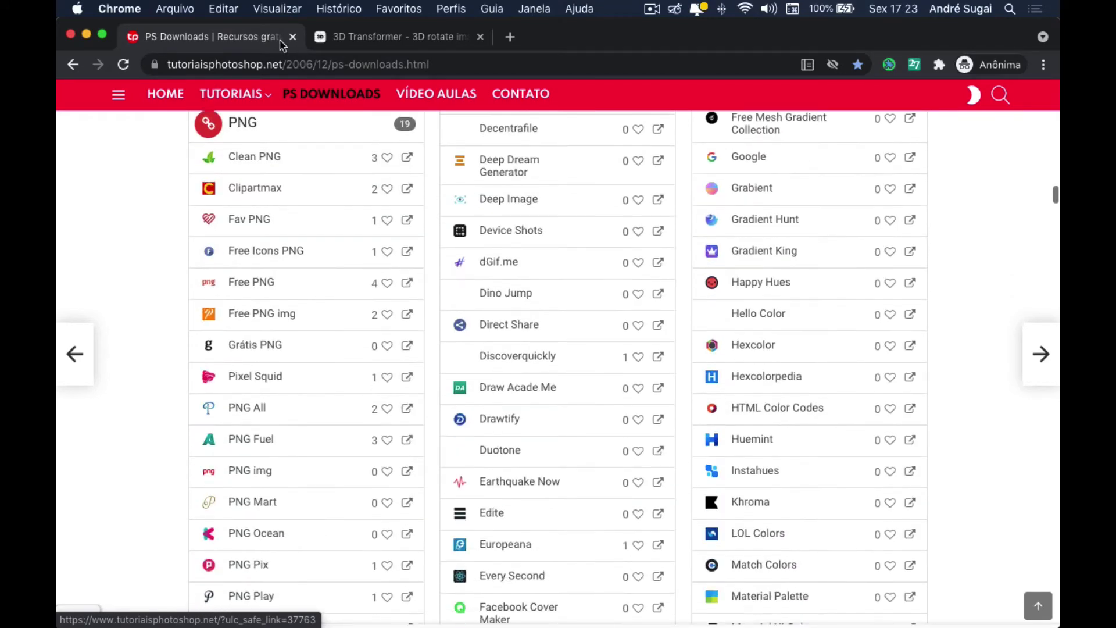
Switch to the 3dtransformer.com tab showing the default sample mockup and axis settings
click(376, 37)
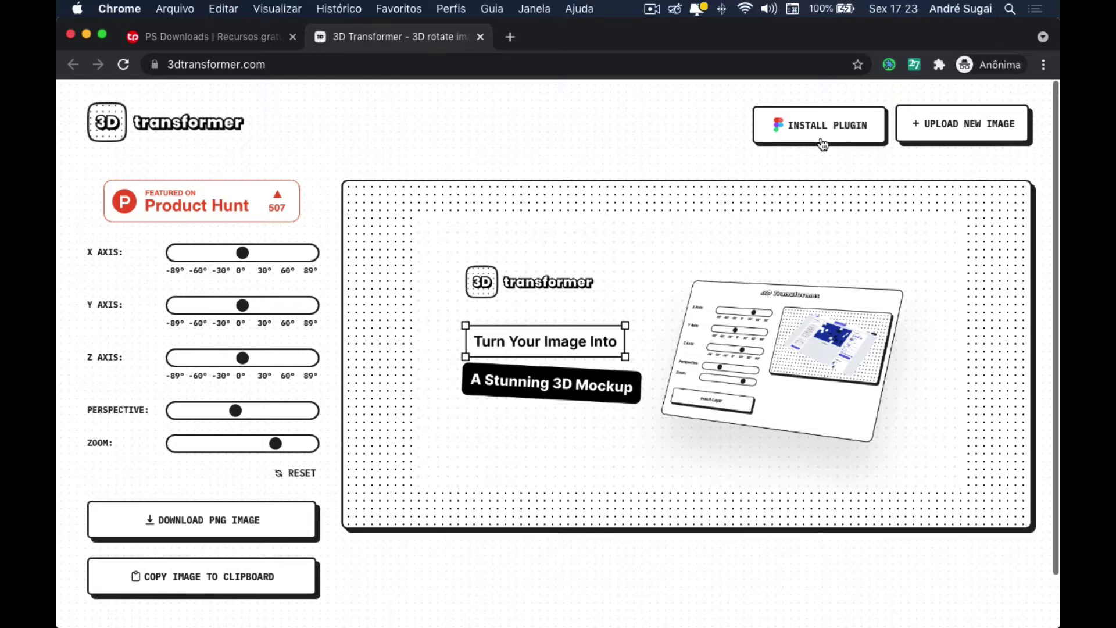
Upload the webcam recorder screenshot .jpg from Vídeos > 09-2021 in place of the sample mockup
click(957, 138)
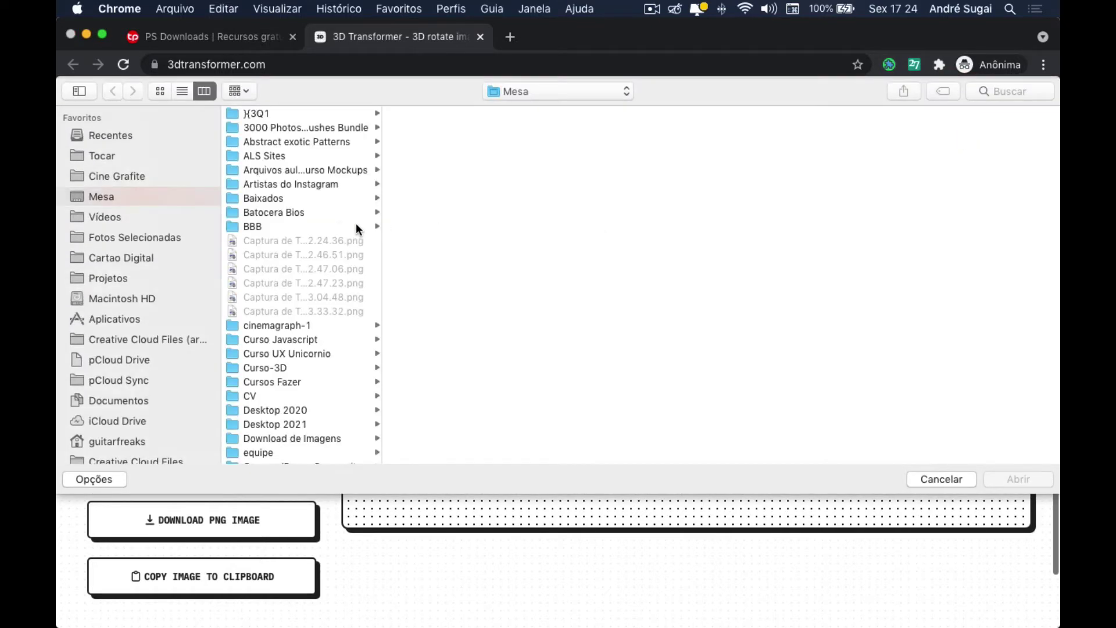
scroll(294, 326, down, 3)
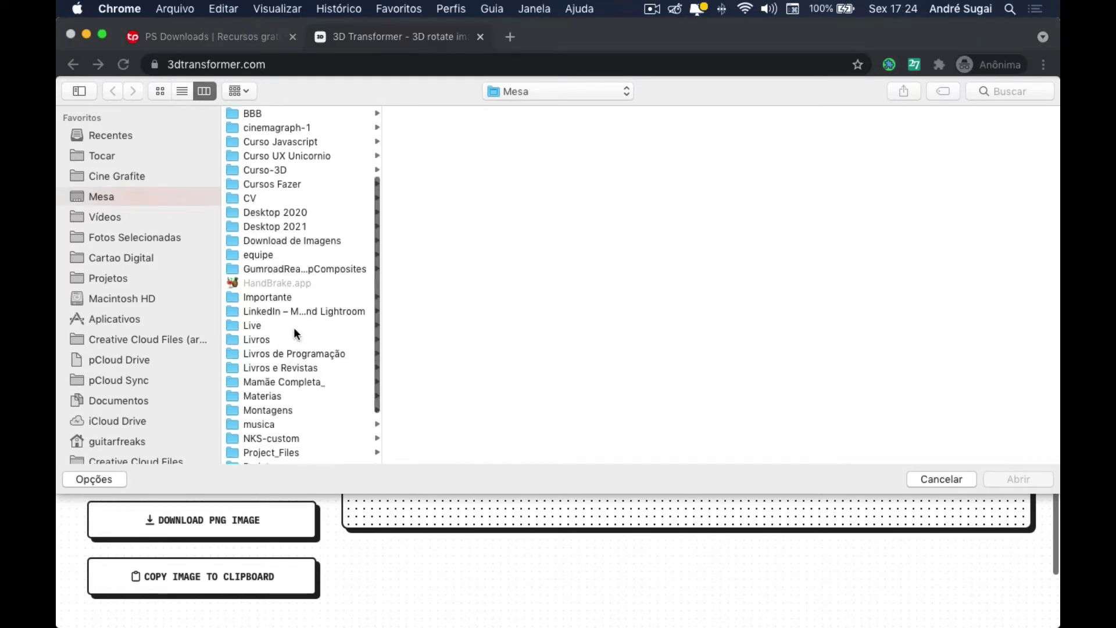
scroll(294, 327, down, 3)
scroll(294, 326, up, 7)
click(139, 217)
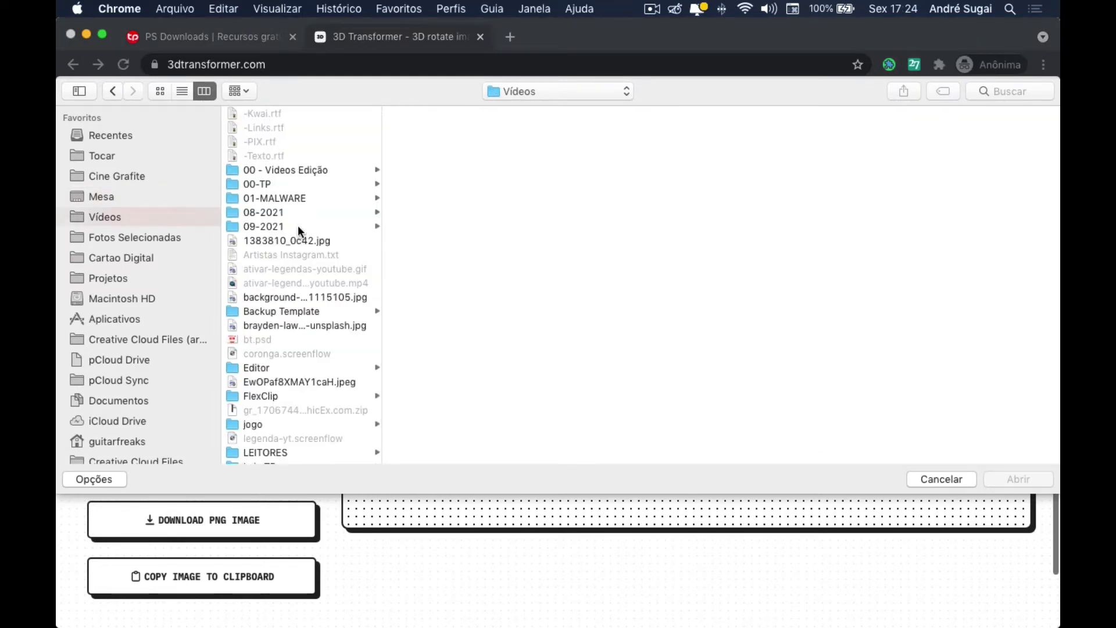
click(299, 226)
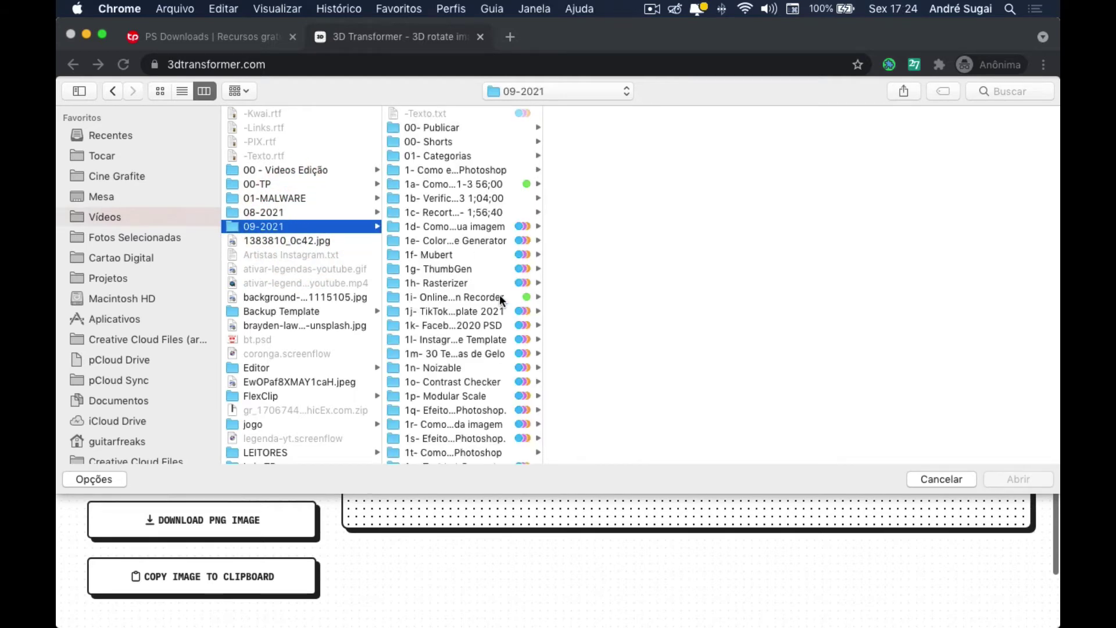
click(497, 297)
click(576, 129)
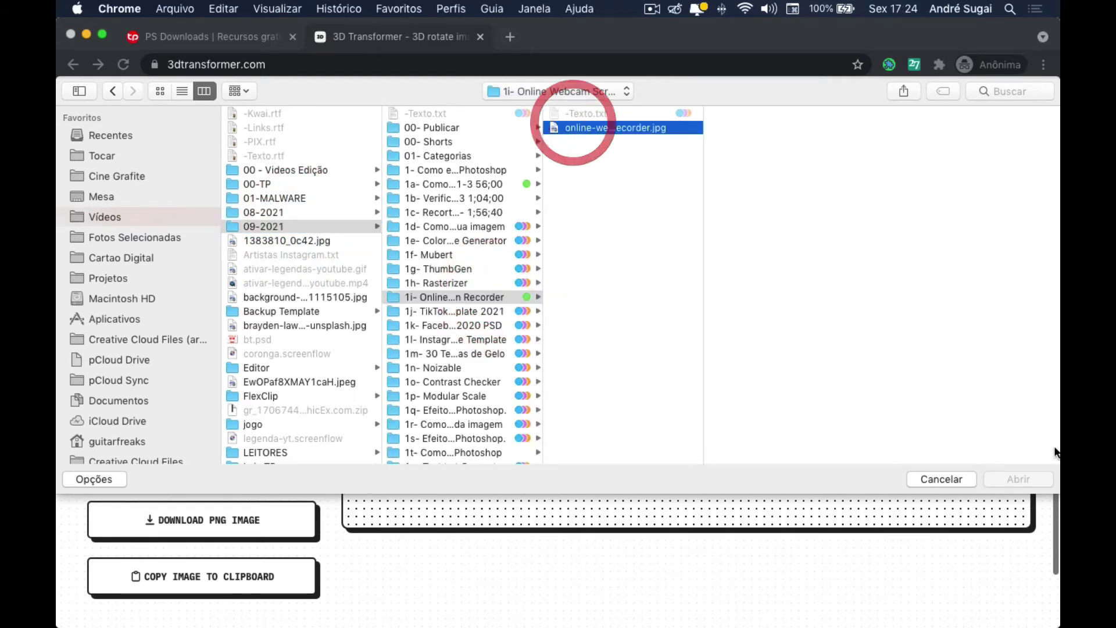
click(1029, 477)
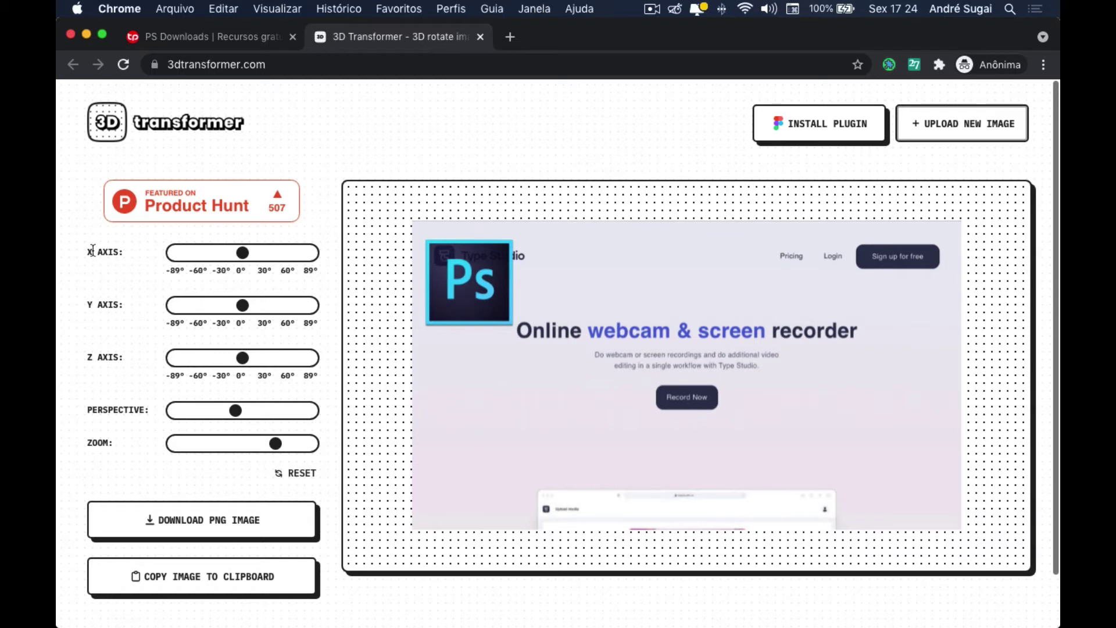
Tilt the screenshot back about 30–40° on the X axis, keeping Y rotation near 0°
drag(242, 252, 273, 256)
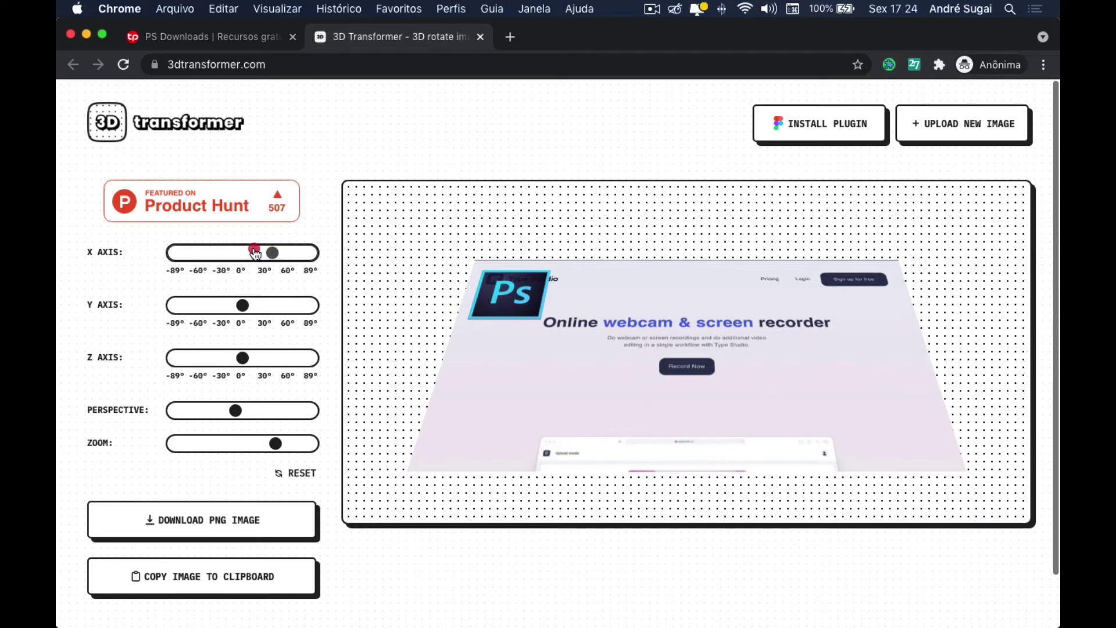
click(221, 256)
click(222, 256)
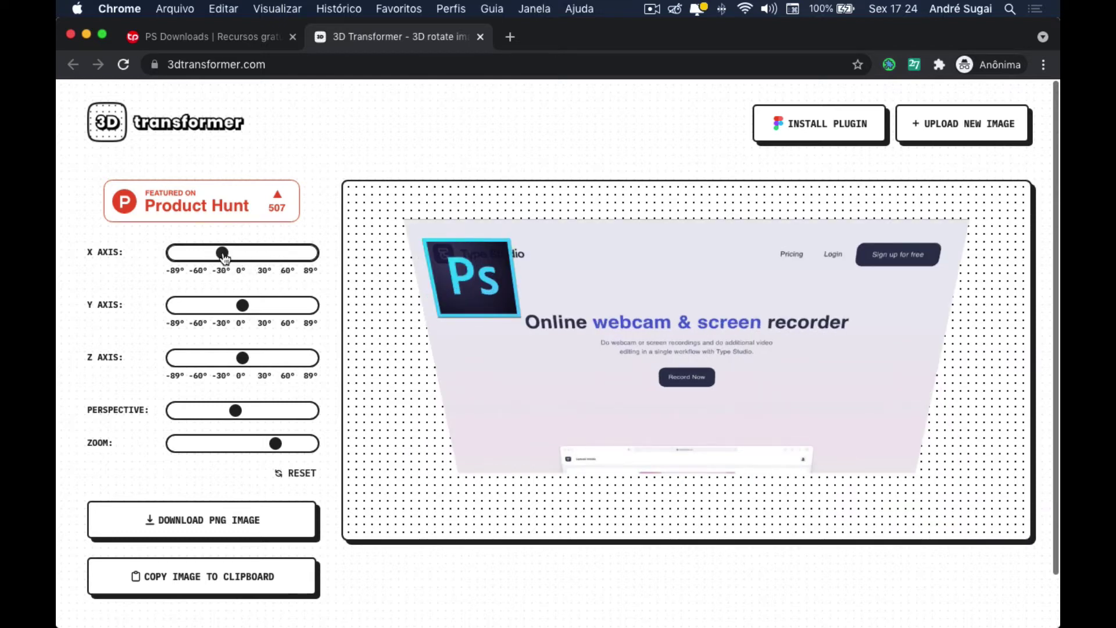
drag(252, 256, 270, 253)
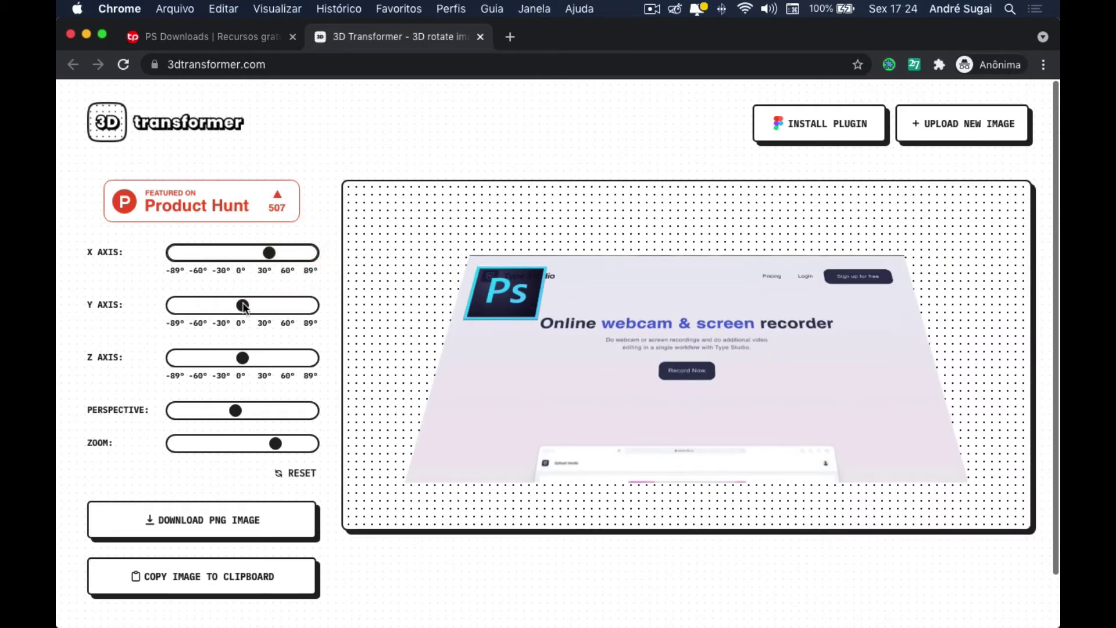
mouse_move(243, 307)
mouse_down()
mouse_move(209, 306)
mouse_move(244, 306)
mouse_up()
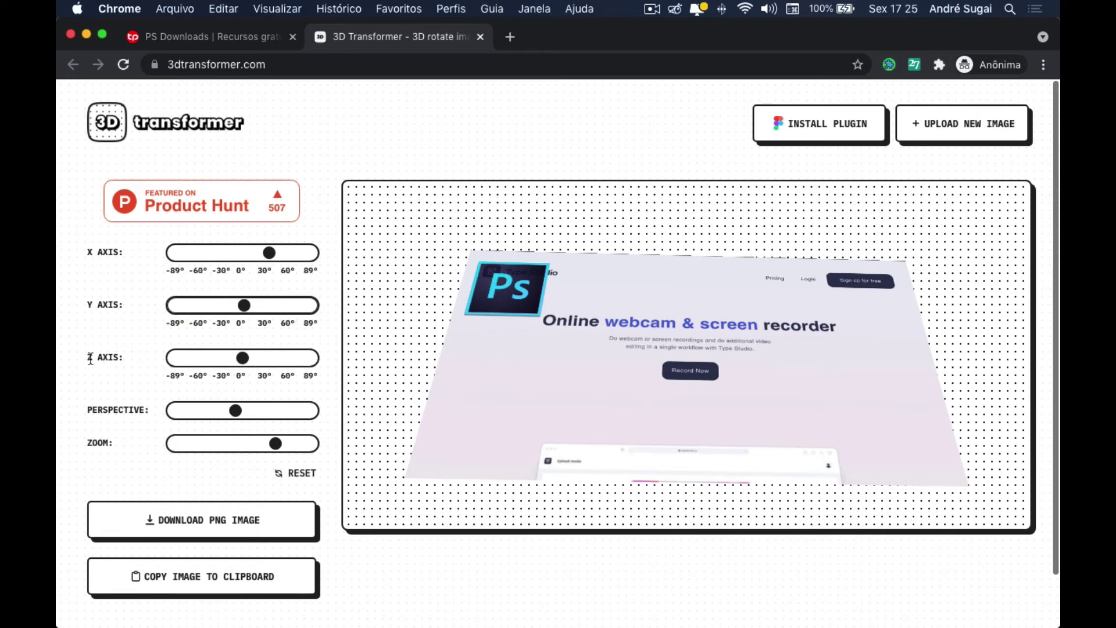
Give the screenshot a slight Z twist, lower the perspective and reduce zoom to shrink it
mouse_move(244, 359)
mouse_down()
mouse_move(285, 361)
mouse_move(238, 360)
mouse_up()
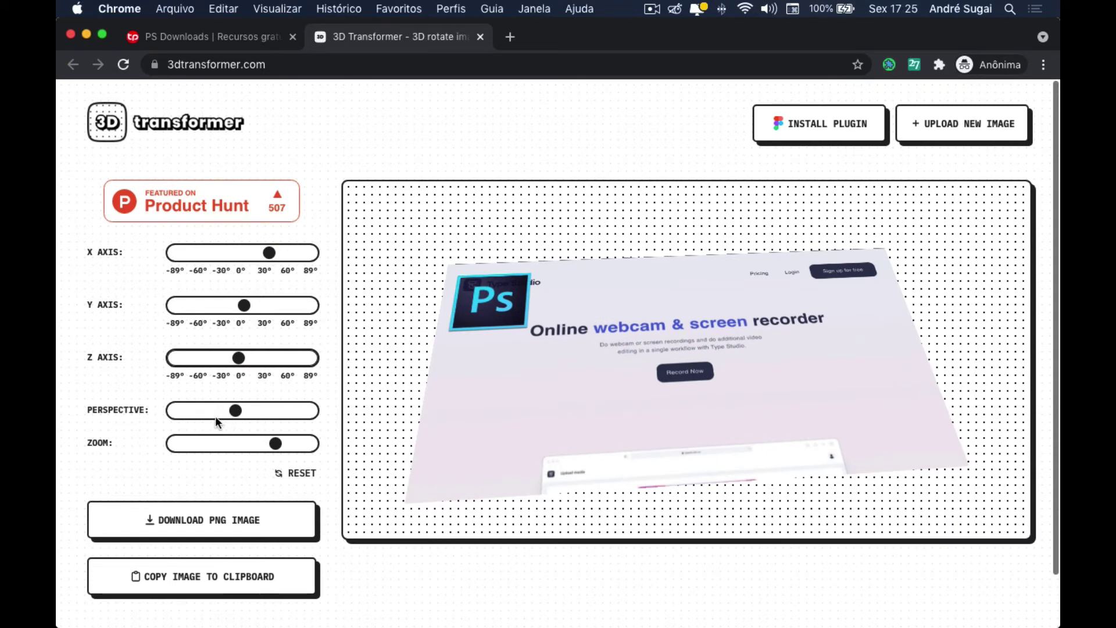
mouse_move(251, 412)
mouse_down()
mouse_move(299, 411)
mouse_move(205, 410)
mouse_up()
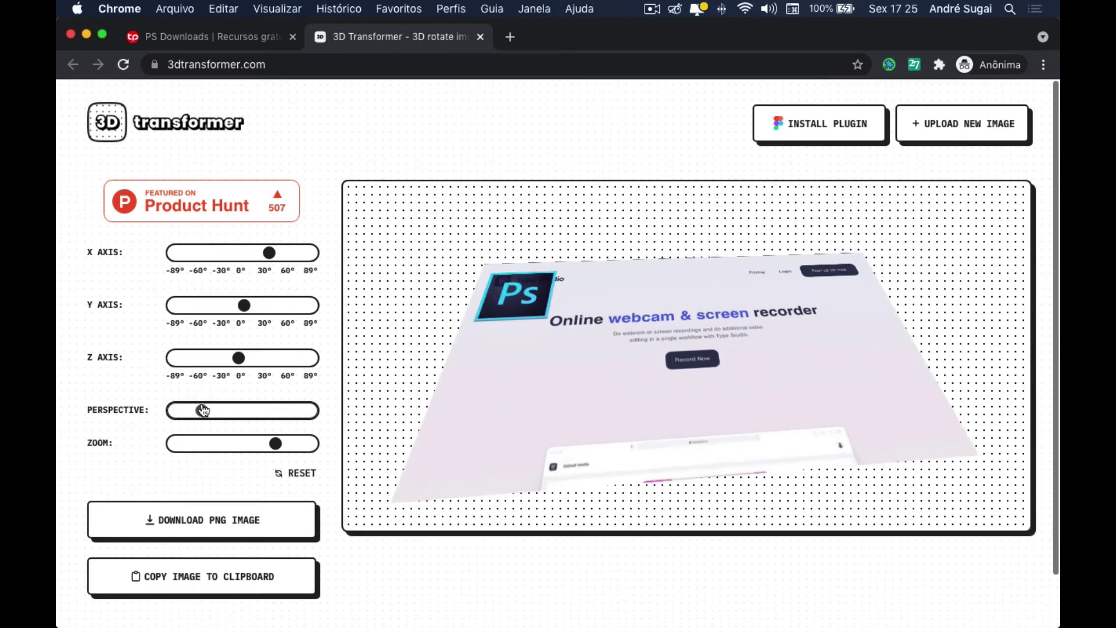
drag(206, 411, 203, 411)
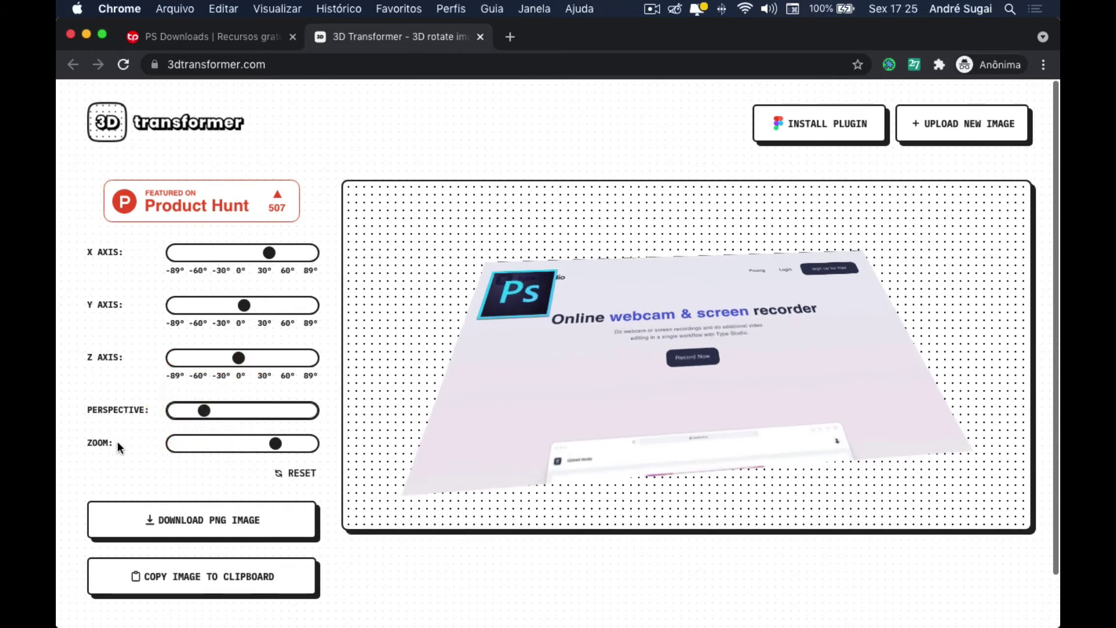
drag(278, 448, 276, 446)
drag(275, 446, 226, 444)
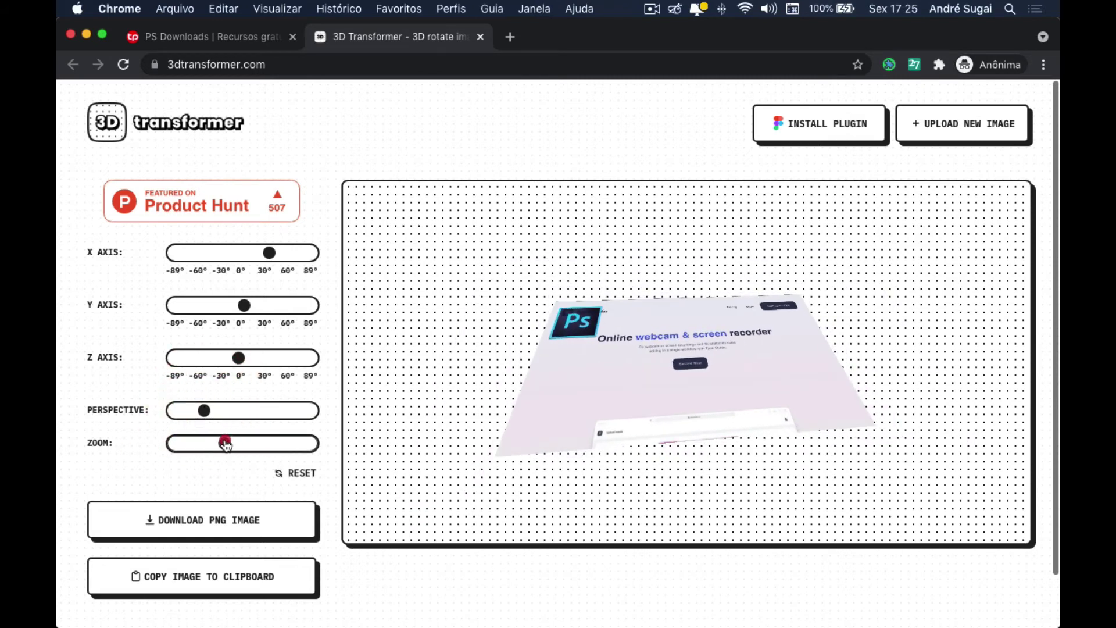
Raise the zoom near its maximum so the tilted screenshot nearly fills the preview
click(287, 446)
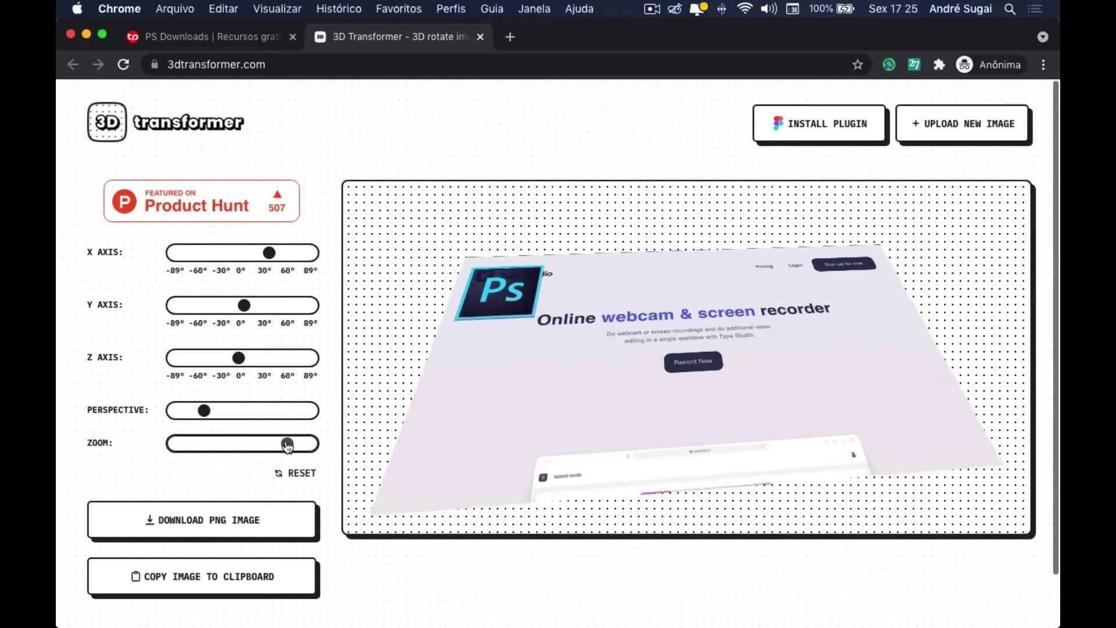
click(286, 443)
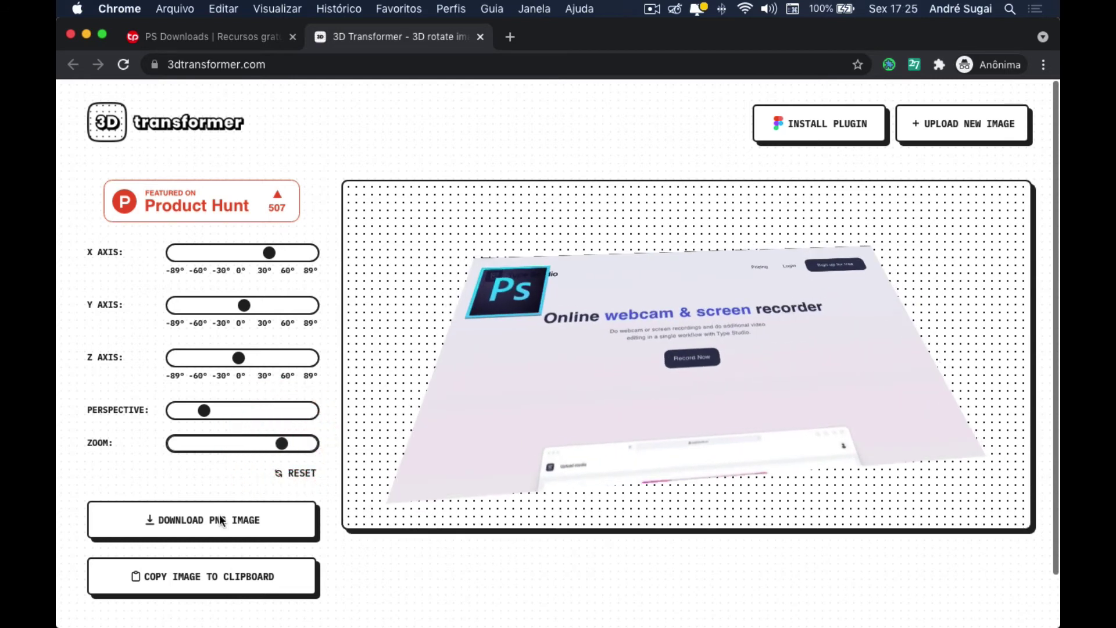